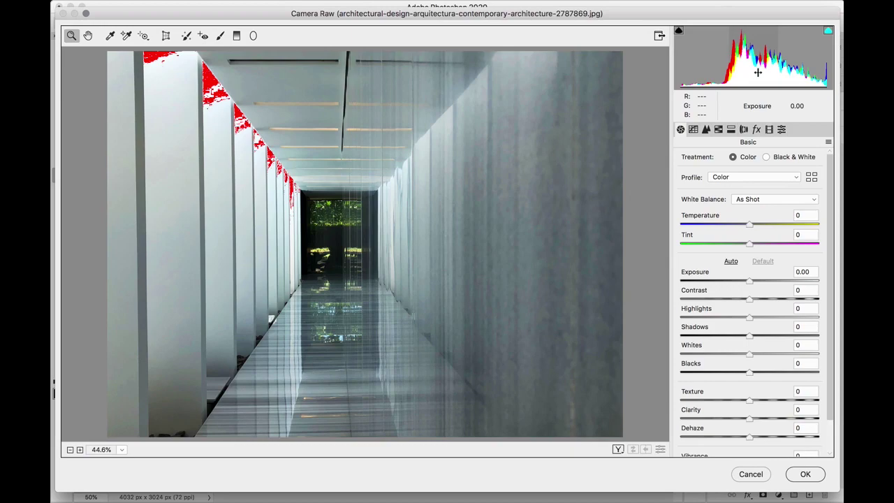
Set the corridor photo's Exposure to -0.50
left_click_drag(758, 72, 727, 72)
double_click(742, 281)
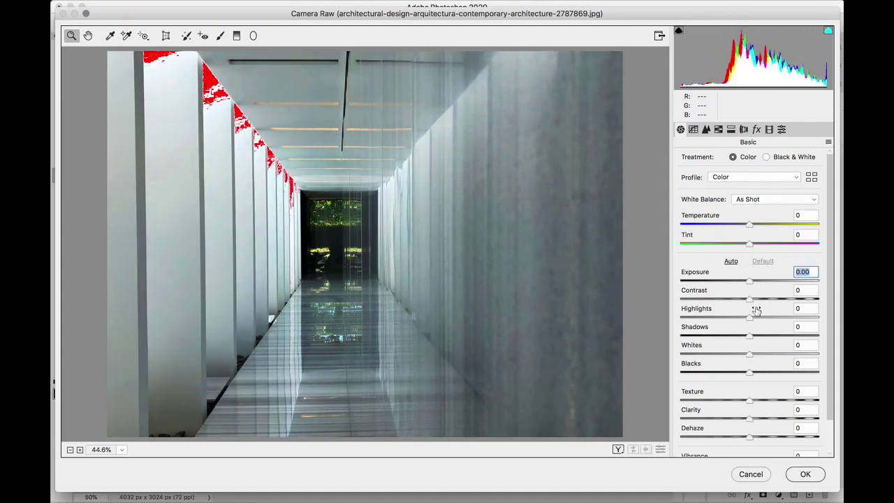
mouse_move(749, 282)
left_mouse_down()
mouse_move(728, 282)
mouse_move(742, 286)
left_mouse_up()
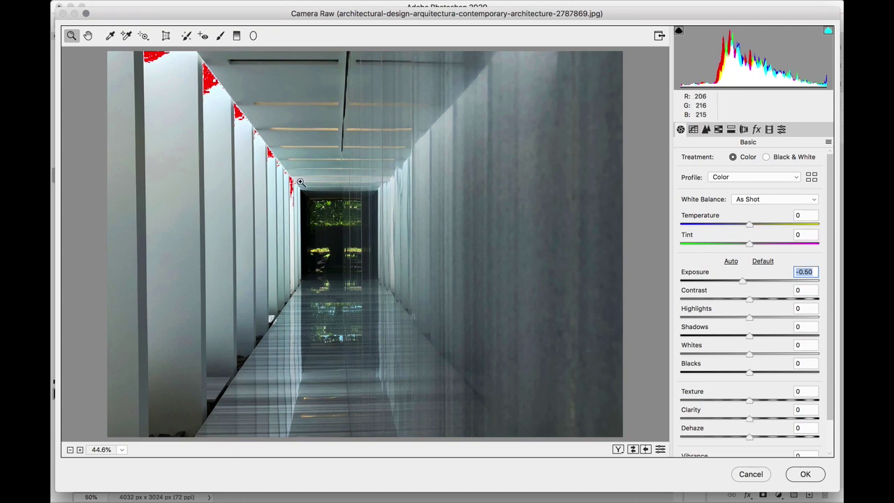
Inspect the clipped highlights along the tops of the wall panels up close and set Whites to -100
left_click(203, 74)
left_click(172, 70)
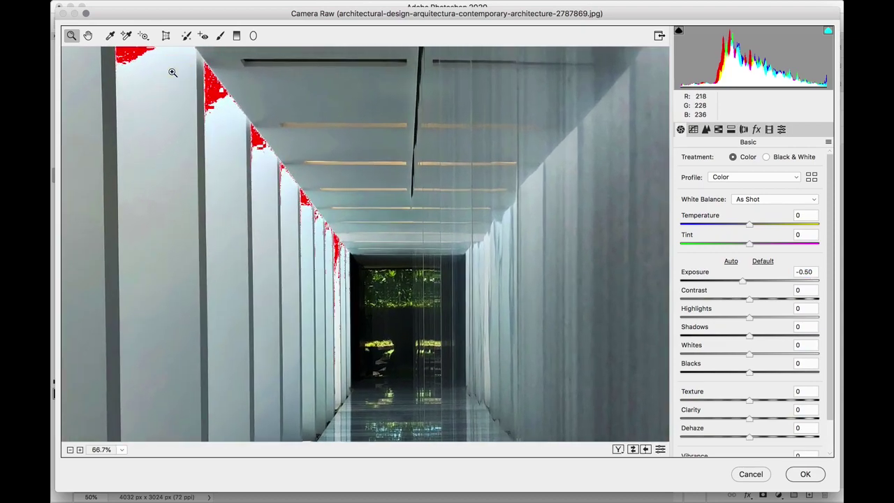
left_click(172, 72)
left_click(175, 70)
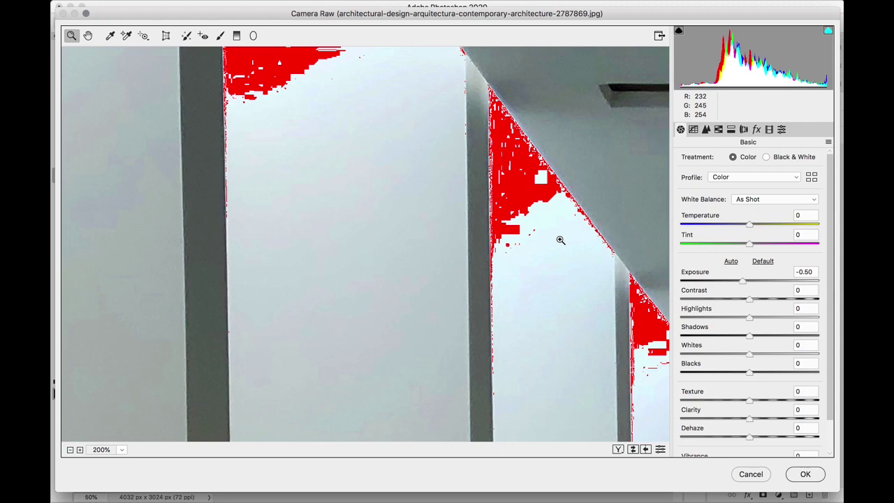
key("super+0")
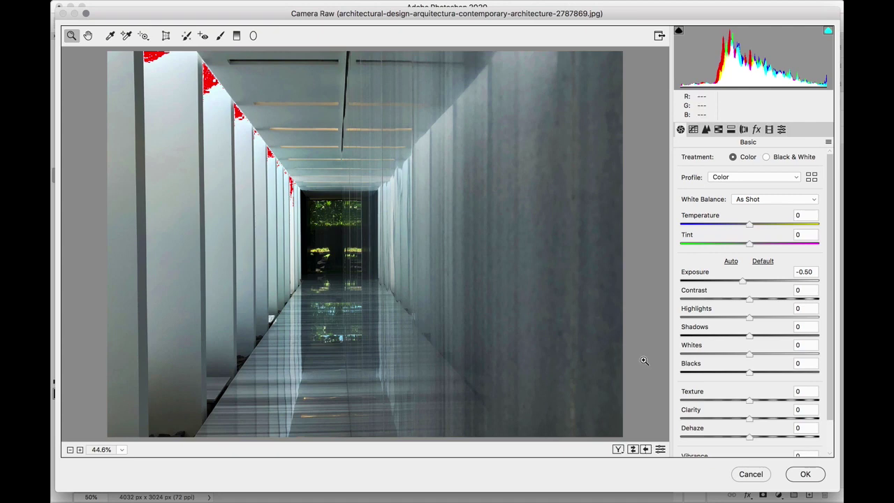
left_click_drag(749, 355, 655, 358)
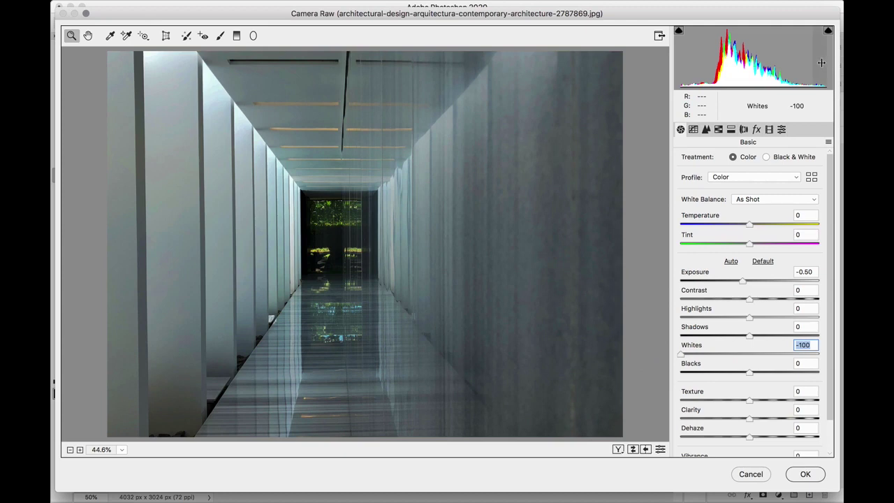
left_click(749, 357)
left_click_drag(749, 356, 661, 363)
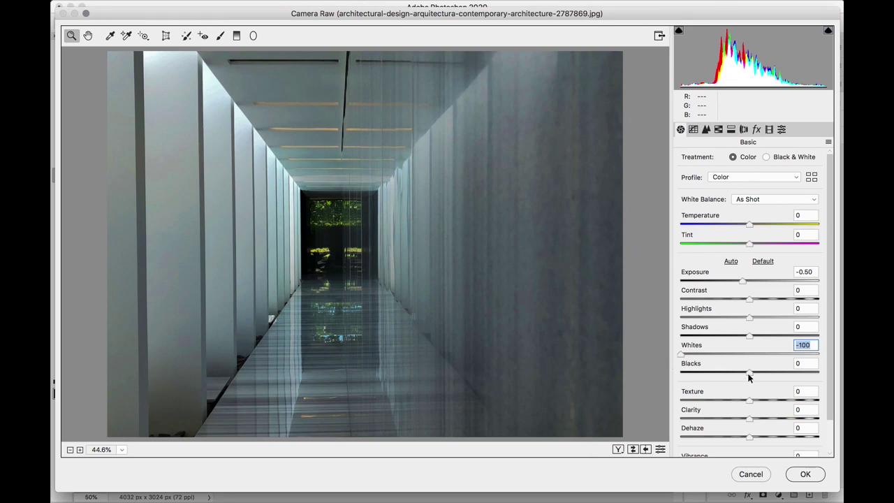
Raise Blacks to +25 and lower Shadows to -30
left_click_drag(749, 372, 767, 376)
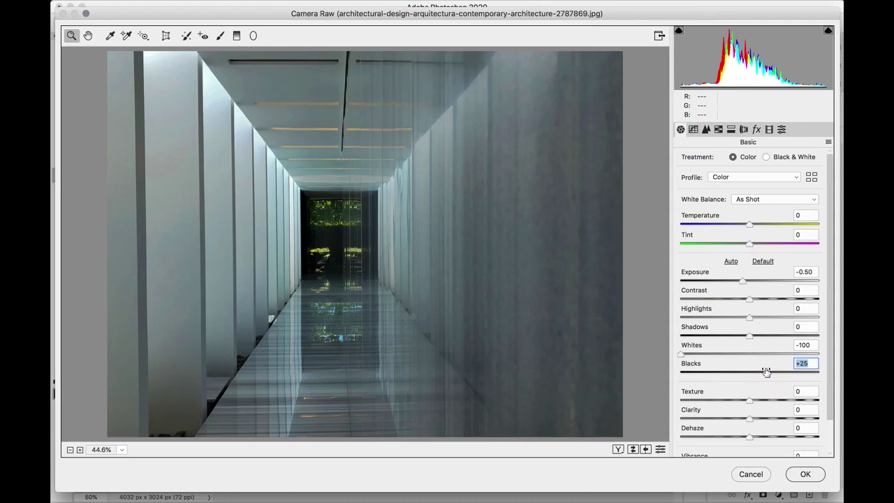
left_click_drag(751, 339, 729, 340)
left_click(730, 343)
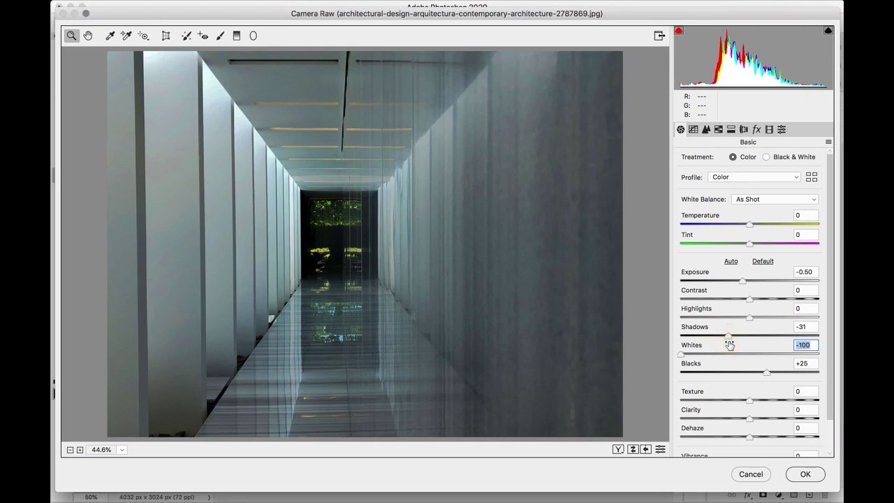
left_click_drag(727, 337, 729, 340)
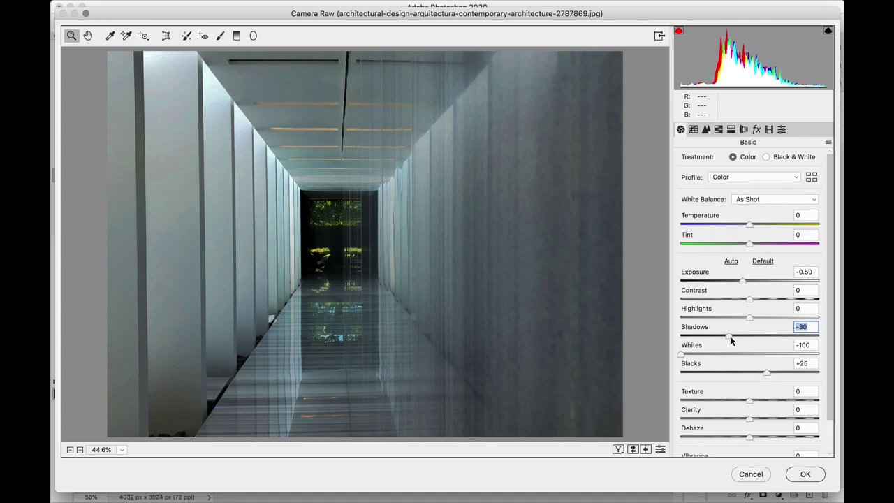
Set Highlights to +25 and Contrast to +50
left_click_drag(750, 316, 767, 321)
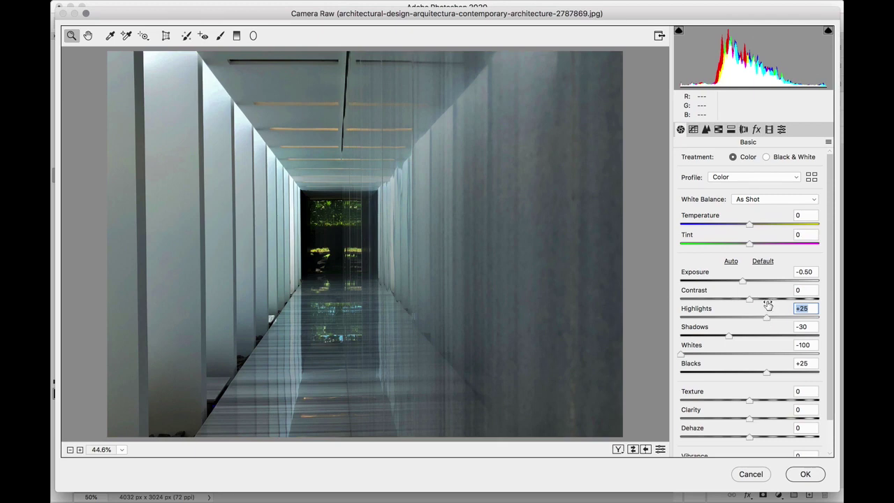
left_click_drag(750, 300, 784, 299)
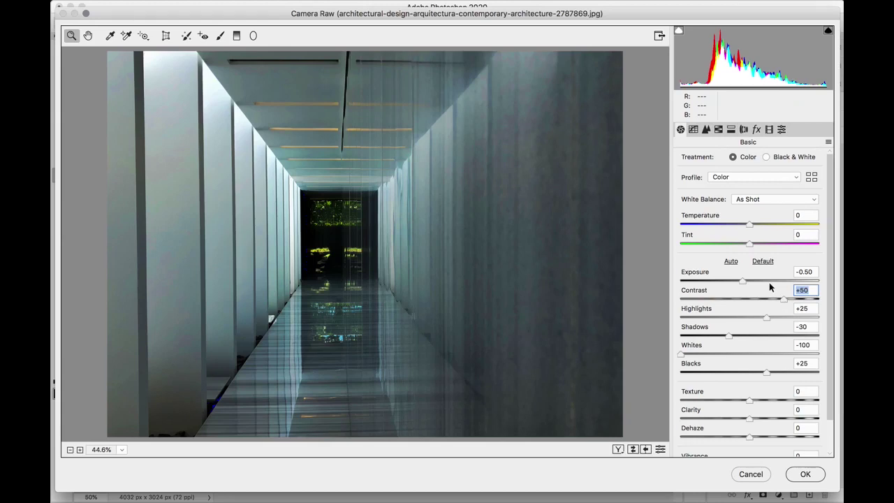
Switch repeatedly between the original and adjusted photo to compare the tonal changes
key("super+shift+u")
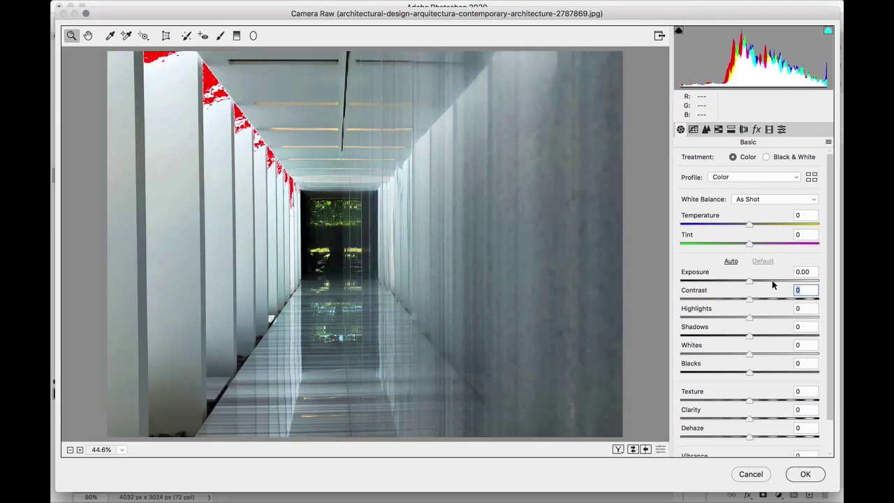
key("super+z")
key("super+z")
key("super+z")
key("super+z")
key("super+z")
key("super+z")
key("super+z")
key("super+z")
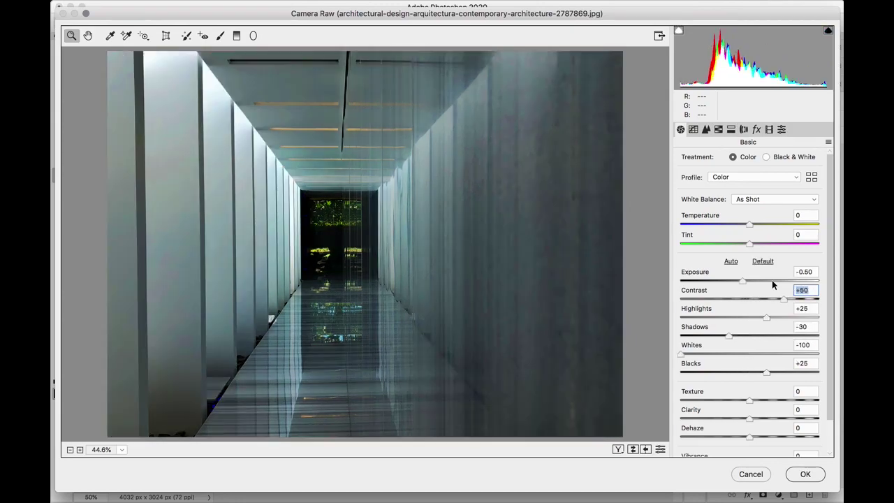
key("super+z")
key("super+z")
key("super+z")
Reduce the photo's Saturation to -10
scroll(830, 276, "down", 3)
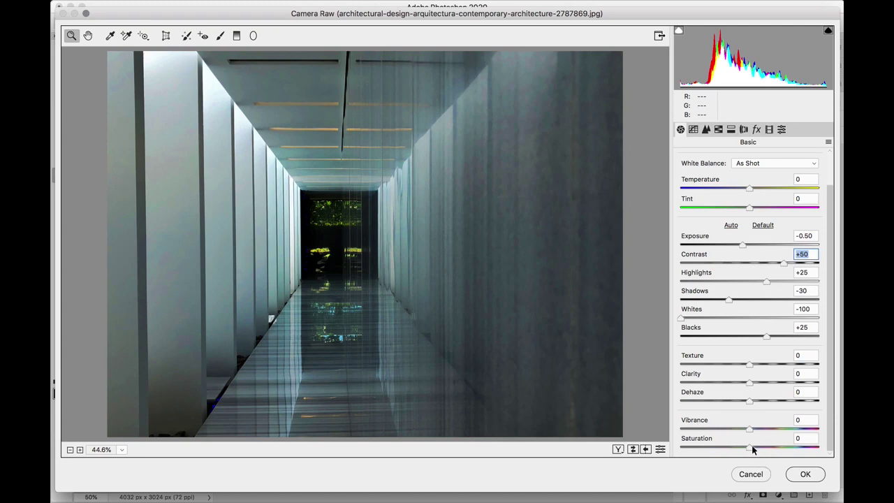
left_click_drag(753, 449, 743, 452)
Toggle the before and after preview repeatedly to compare the desaturated result with the original photo
key("p")
key("p")
key("p")
key("p")
key("p")
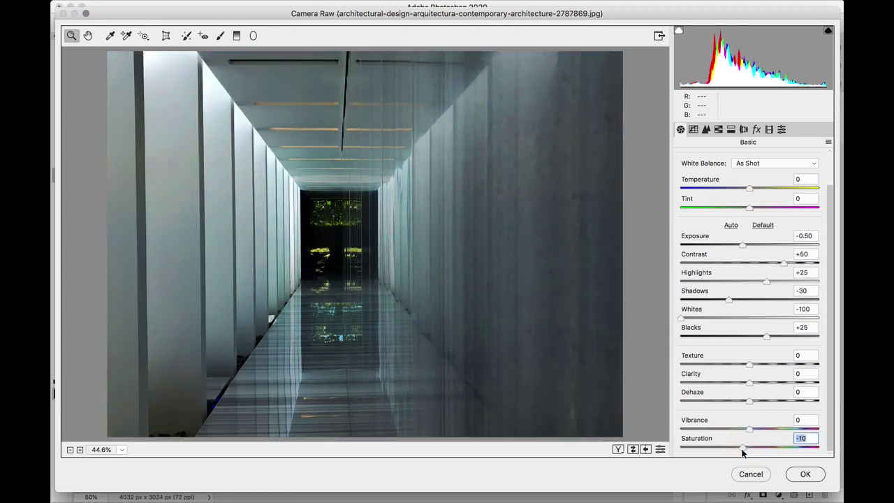
key("p")
key("p")
key("p")
key("p")
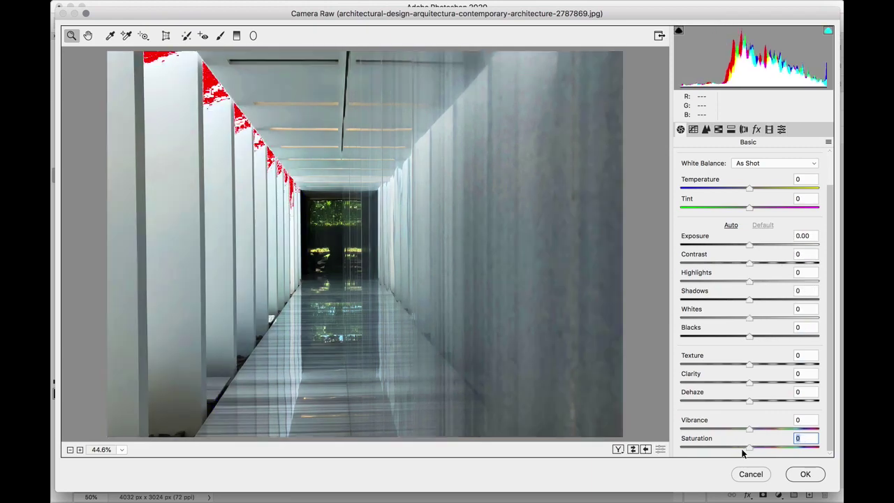
key("p")
key("p")
key("p")
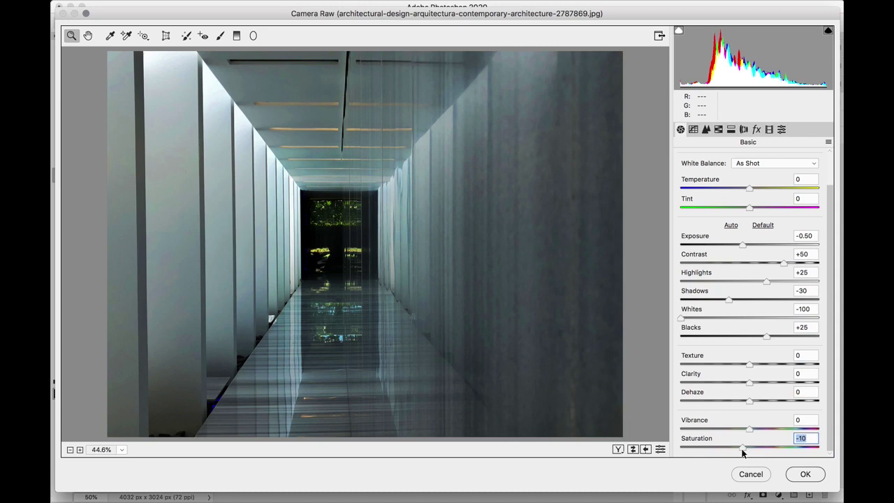
key("p")
key("p")
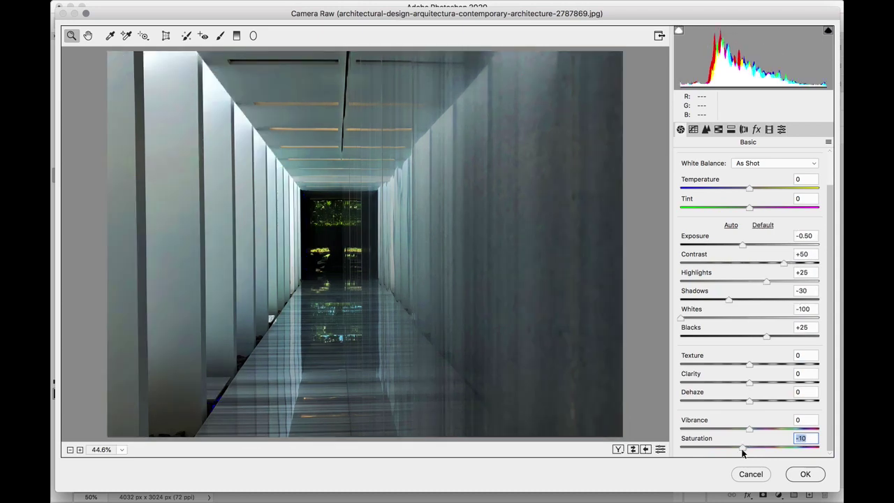